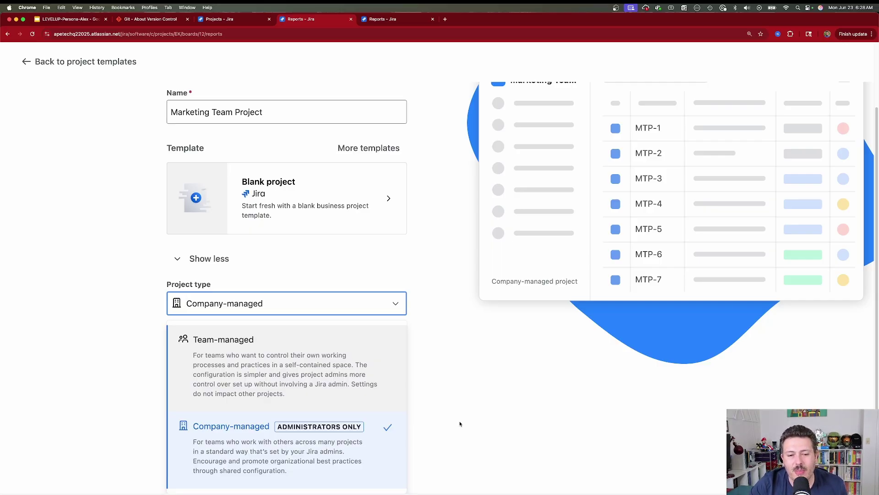
pyautogui.click(460, 424)
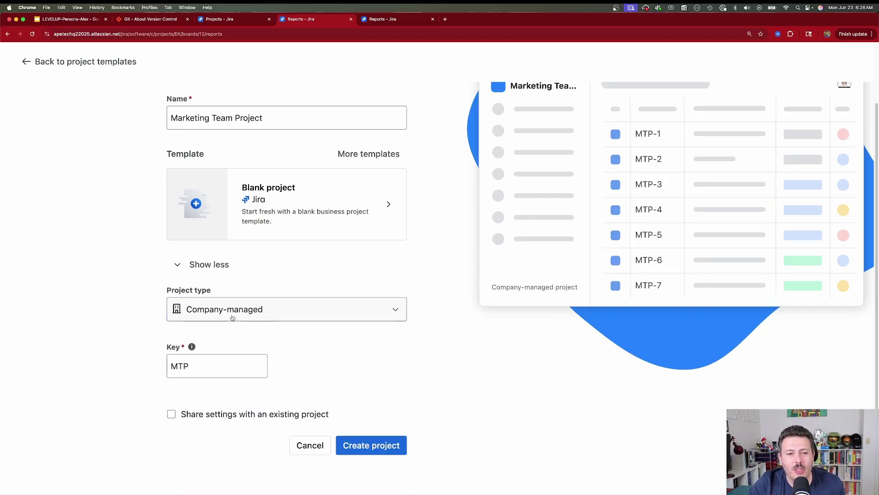
pyautogui.click(194, 368)
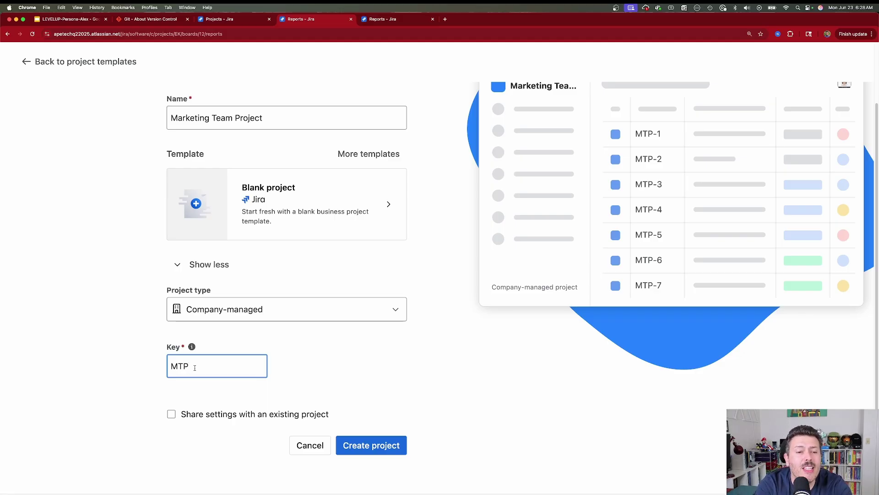
pyautogui.write('PPECD')
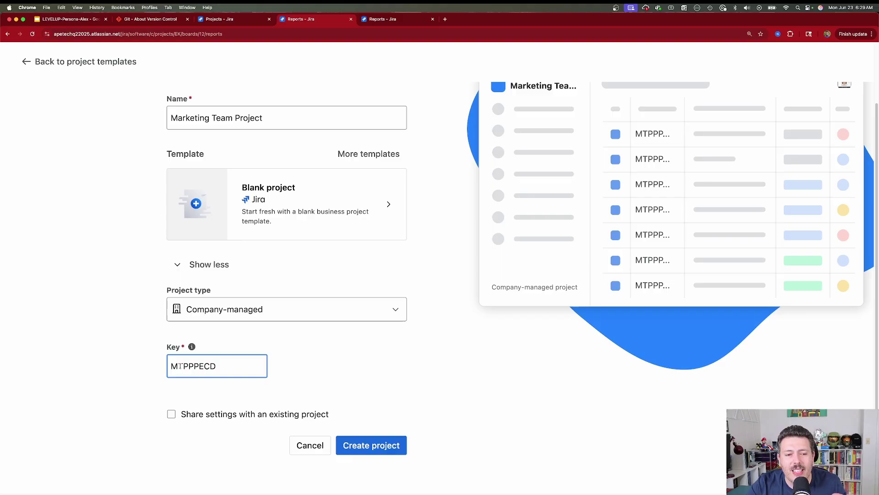
pyautogui.press('BackSpace')
pyautogui.press('BackSpace')
pyautogui.press('BackSpace')
pyautogui.press('BackSpace')
pyautogui.press('BackSpace')
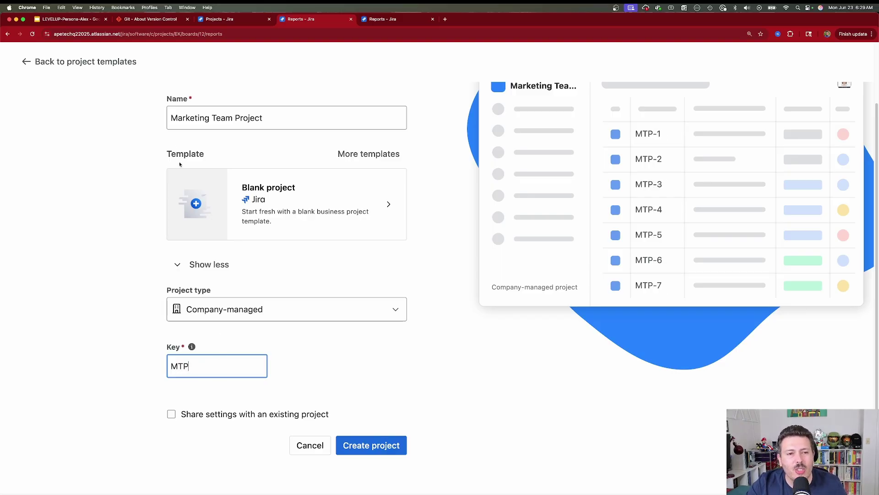
pyautogui.moveTo(176, 122); pyautogui.dragTo(171, 122)
pyautogui.click(215, 119)
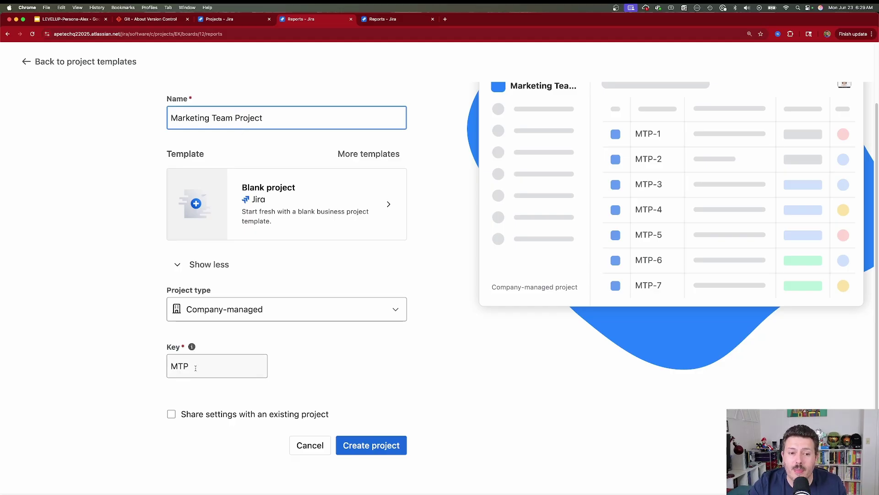
# Set the new project's key to MEEP
pyautogui.click(196, 368)
pyautogui.press('BackSpace')
pyautogui.press('BackSpace')
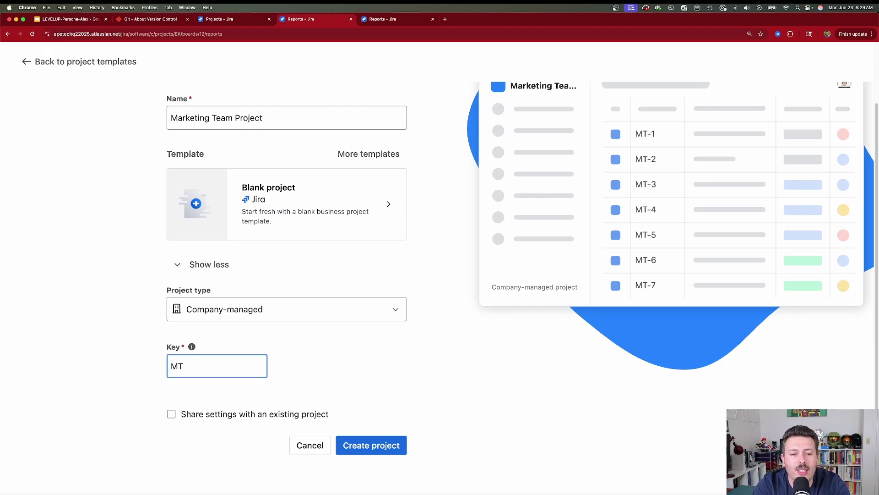
pyautogui.write('EP')
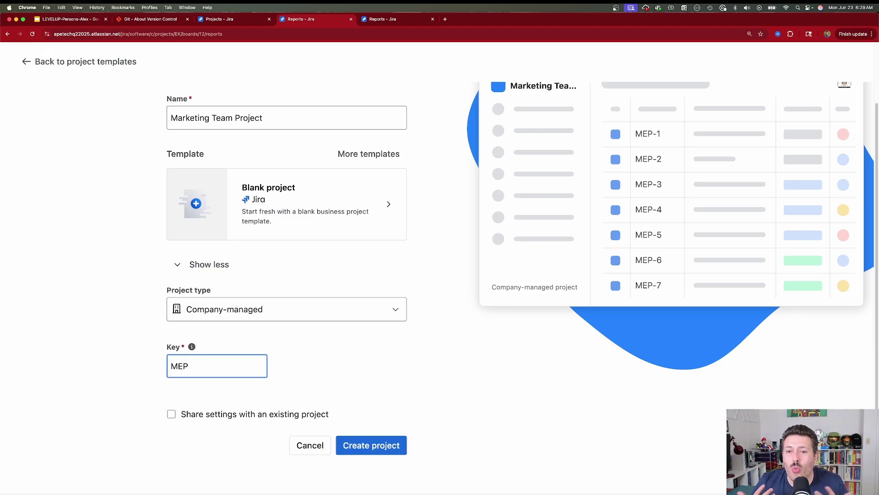
pyautogui.press('BackSpace')
pyautogui.write('EP')
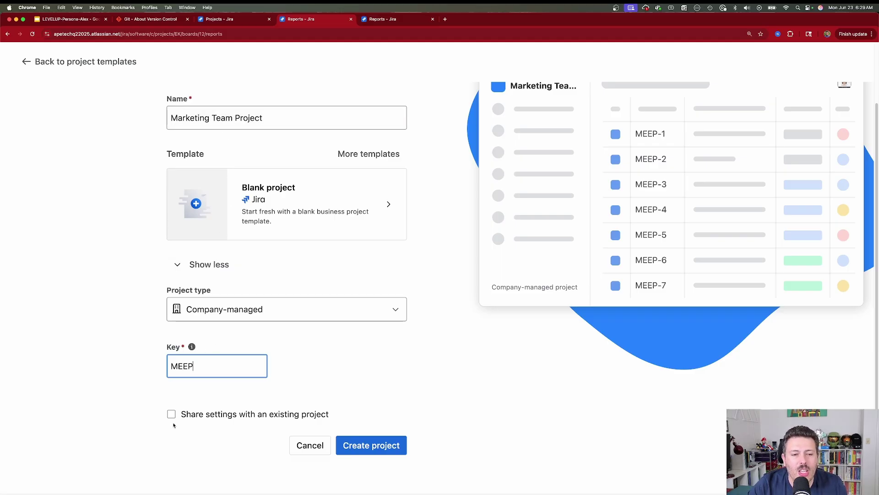
# Keep the project type as Company-managed and create the Marketing Team Project from the blank template
pyautogui.hotkey('shift', 'Tab')
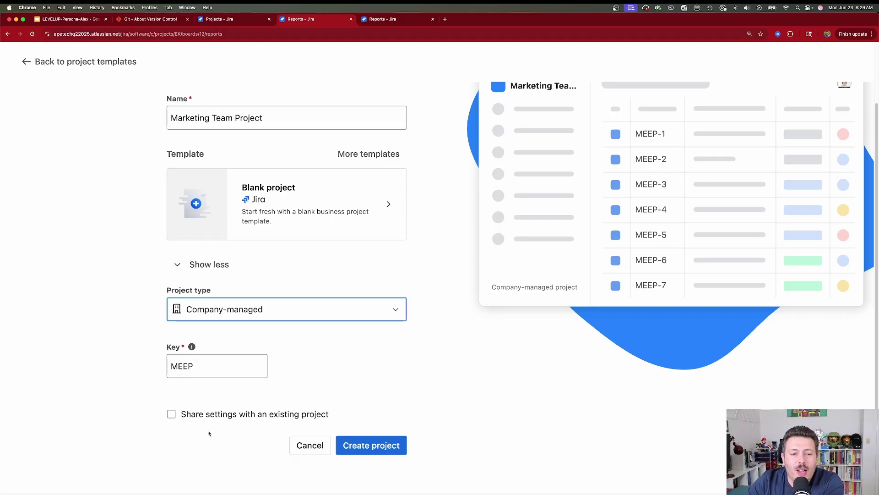
pyautogui.click(202, 316)
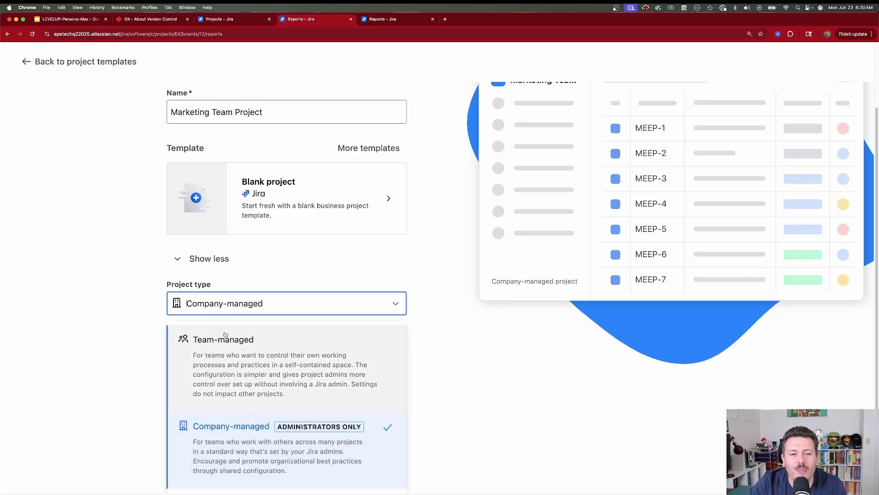
pyautogui.click(488, 352)
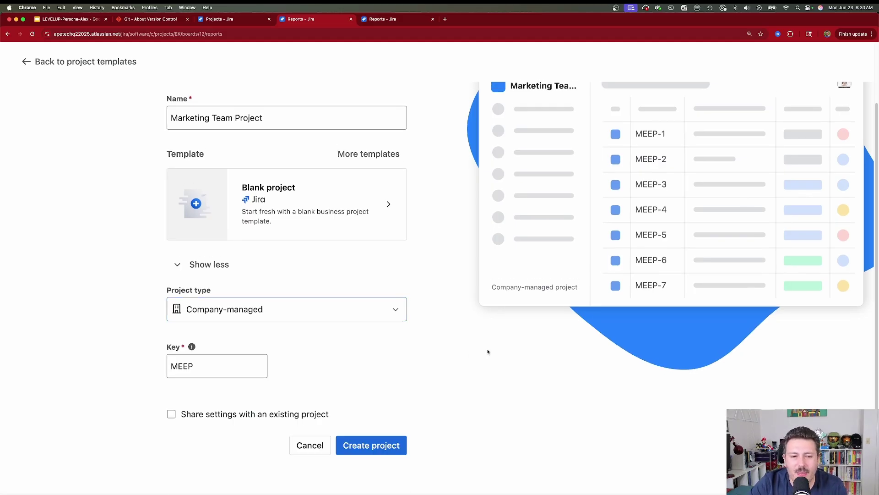
pyautogui.click(373, 447)
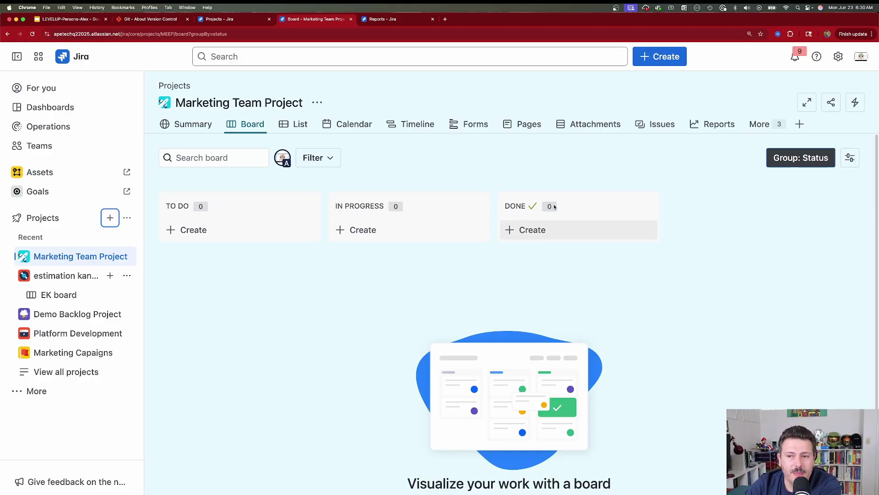
# Examine the project's Summary page, including status overview, recent activity, priority breakdown, types of work and team workload
pyautogui.click(184, 124)
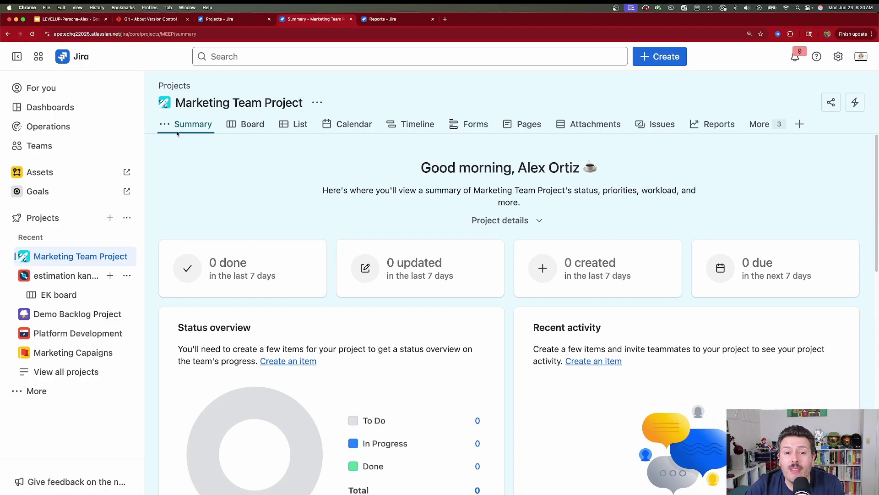
pyautogui.scroll(-4, 379, 253)
pyautogui.scroll(-9, 470, 269)
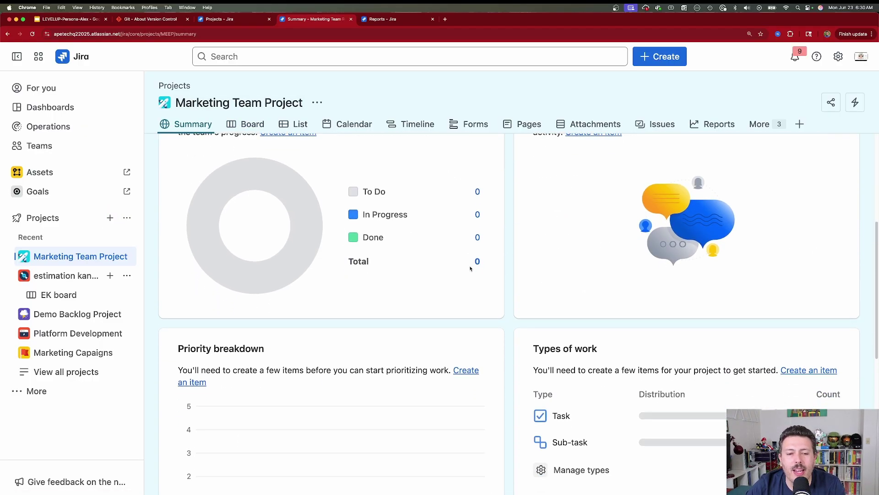
pyautogui.scroll(5, 471, 268)
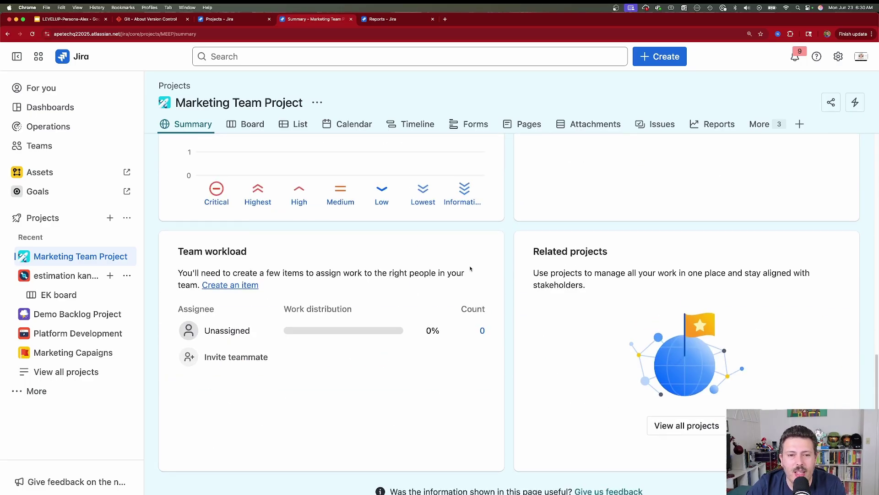
pyautogui.scroll(-5, 471, 269)
pyautogui.scroll(10, 474, 269)
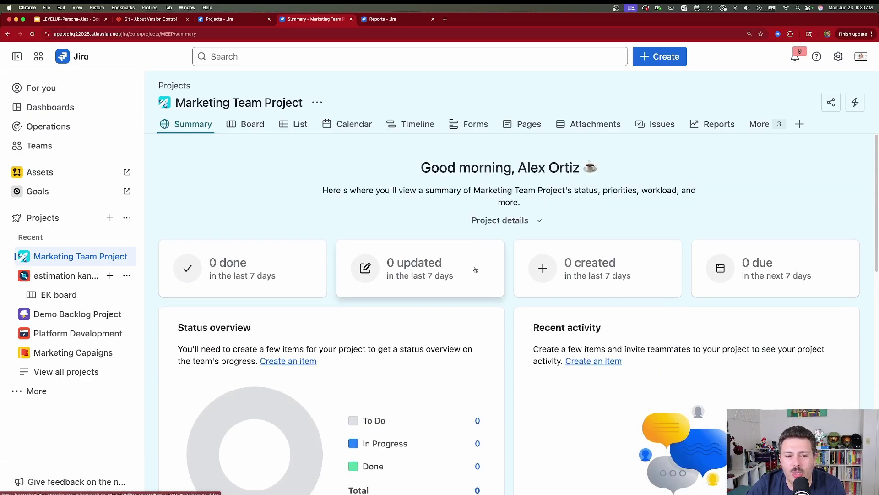
pyautogui.scroll(-4, 475, 268)
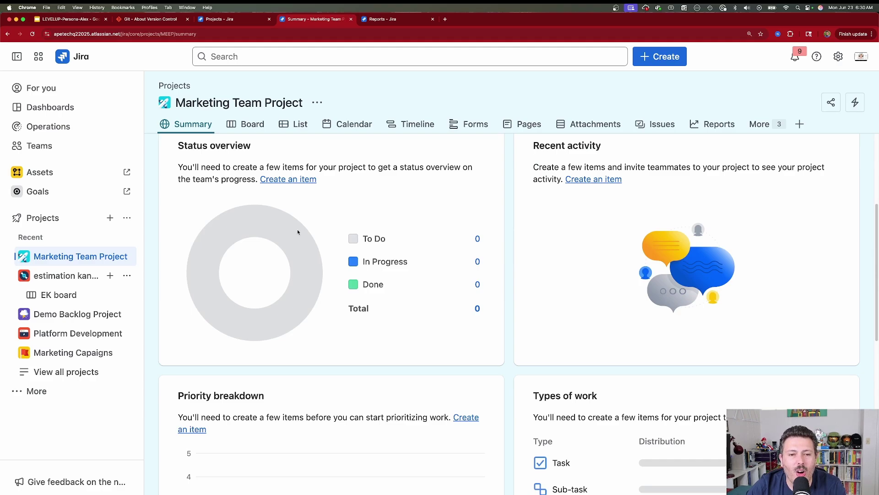
pyautogui.scroll(-4, 311, 239)
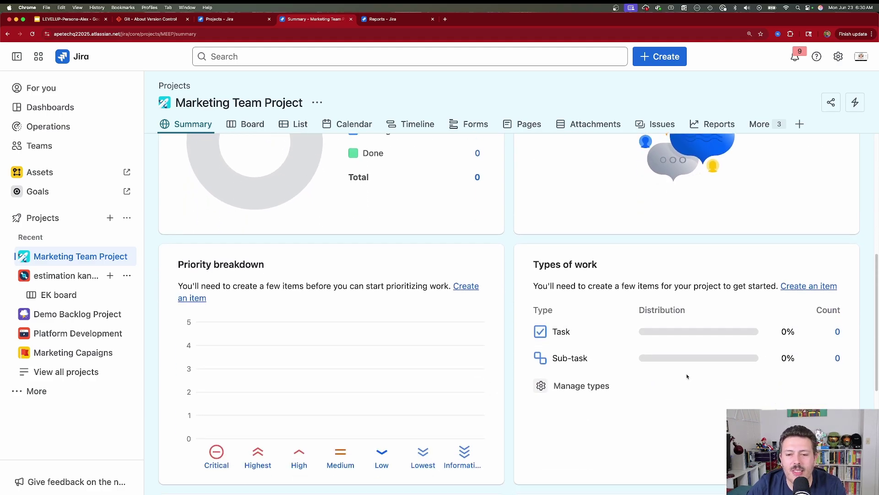
pyautogui.scroll(-7, 204, 361)
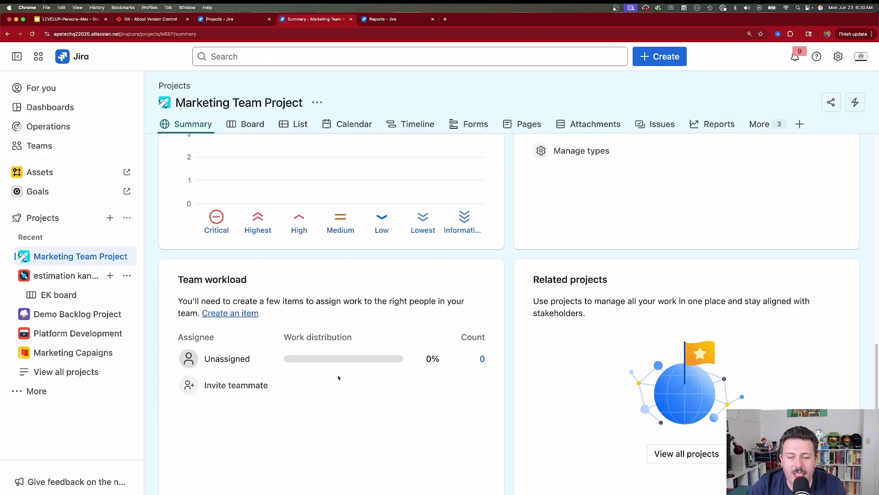
pyautogui.scroll(10, 339, 348)
# Add a task named "subscribe to this video" to the To Do column of the project board
pyautogui.click(234, 123)
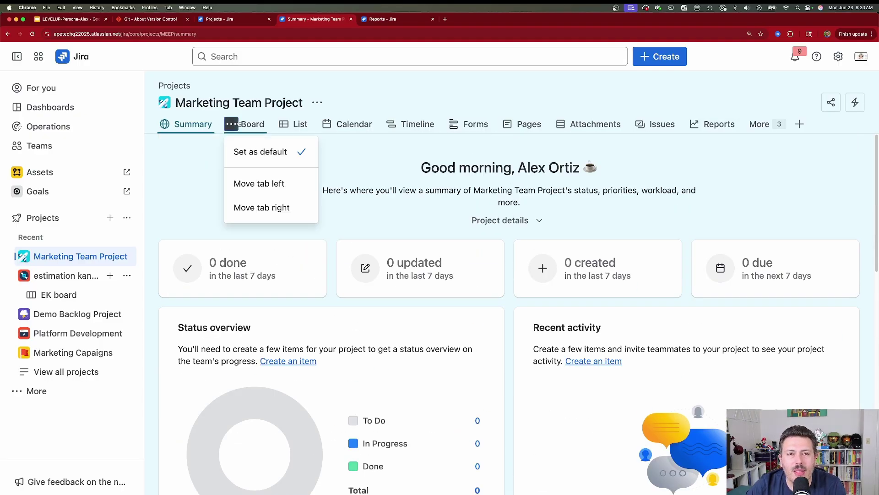
pyautogui.click(248, 124)
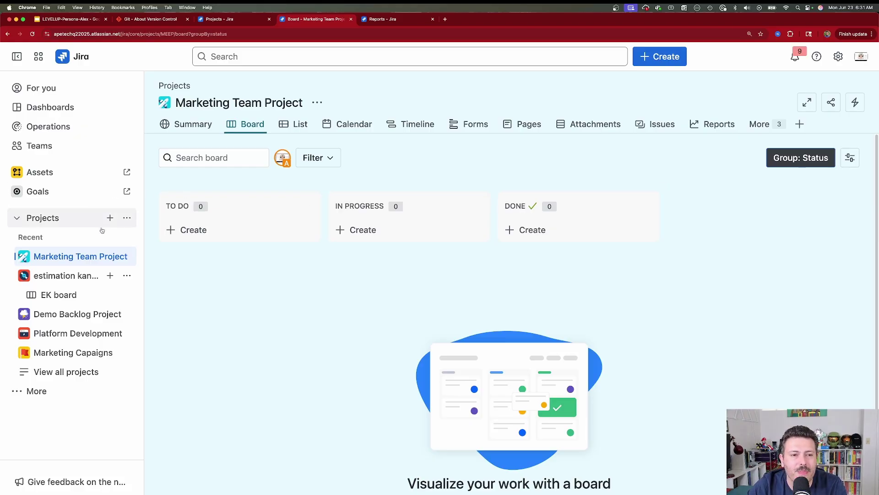
pyautogui.click(182, 230)
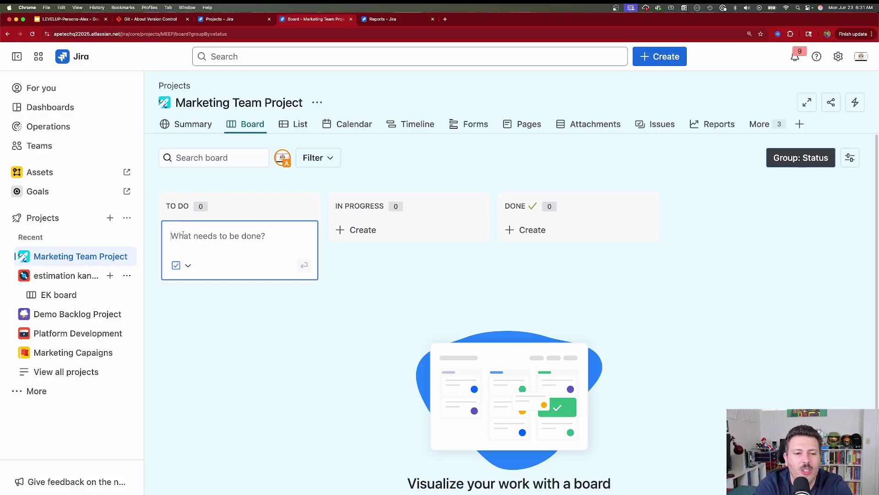
pyautogui.write('subscribe to th')
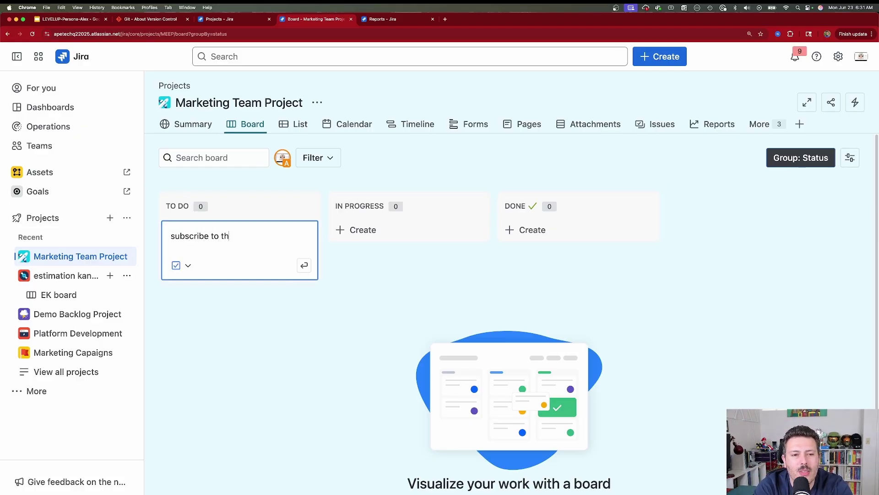
pyautogui.write('is video')
pyautogui.press('Return')
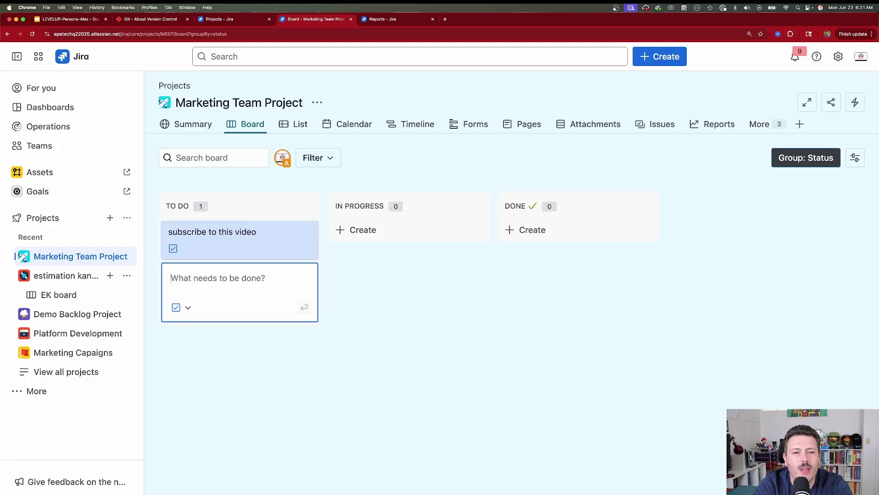
# Add a task named "Reach out to ReleaseTeam for Jira Help!" to the board's In Progress column
pyautogui.click(423, 231)
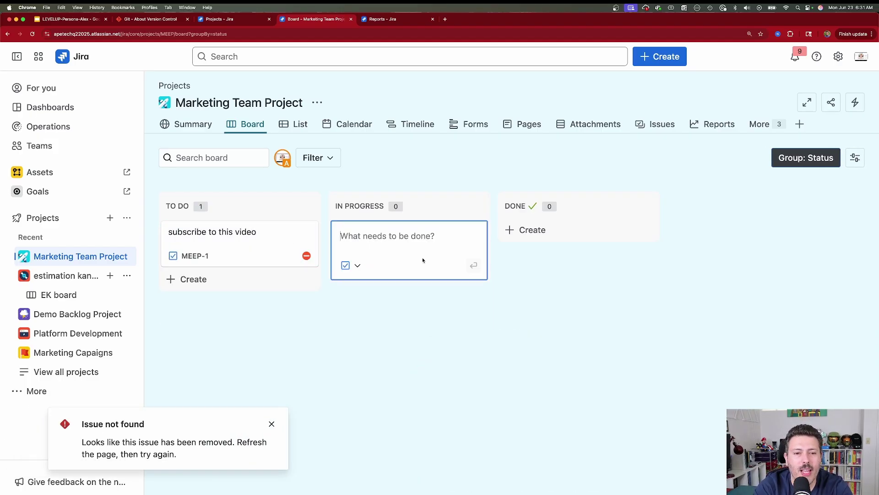
pyautogui.write('Reach out to Re')
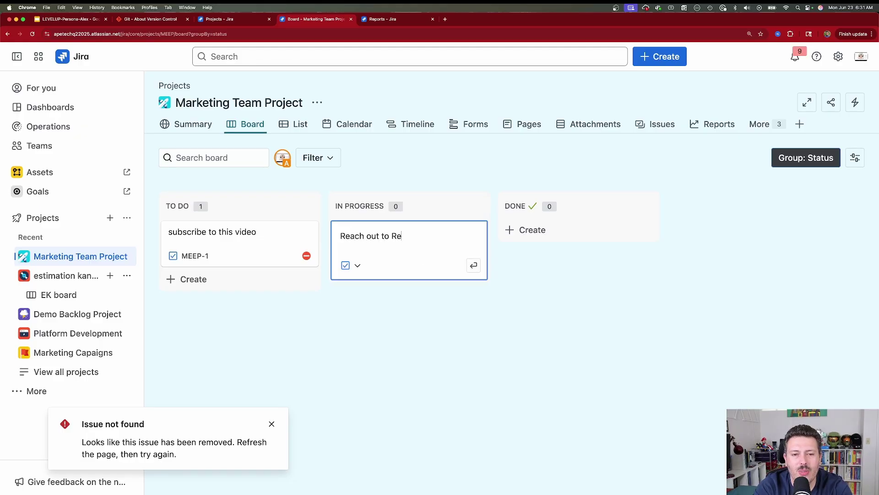
pyautogui.write('leaseTeam for Jira')
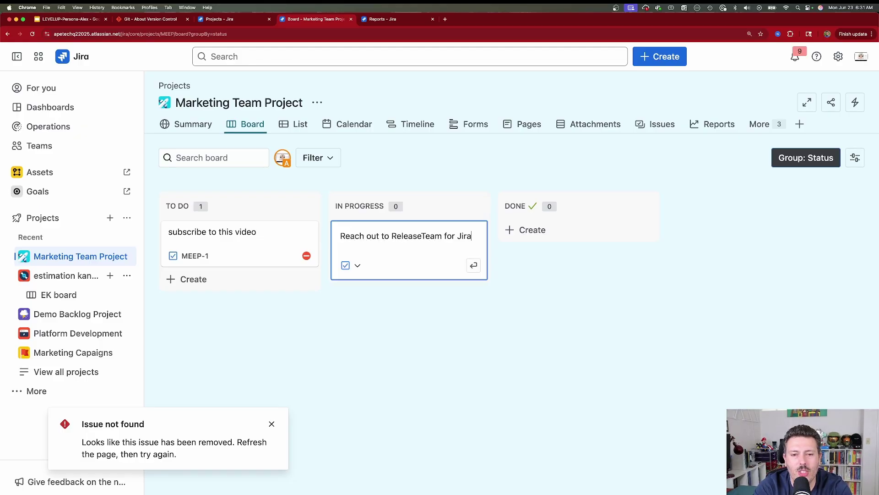
pyautogui.write(' Help!')
pyautogui.press('Return')
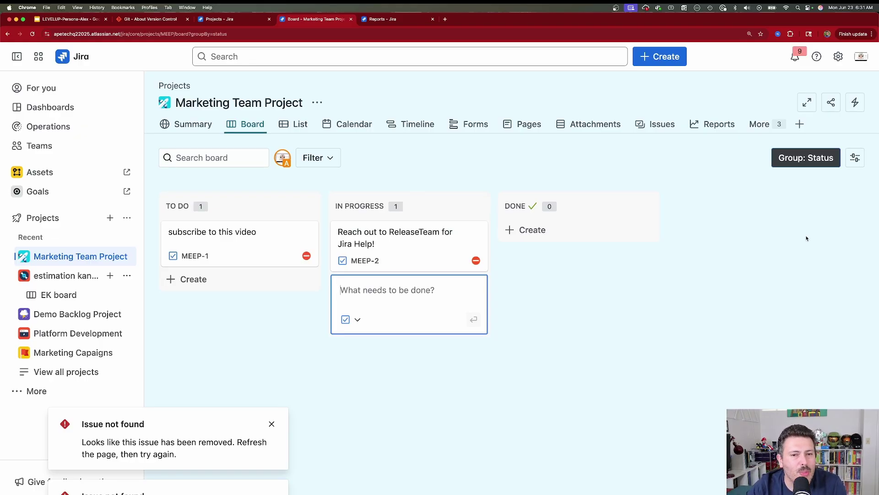
pyautogui.click(694, 295)
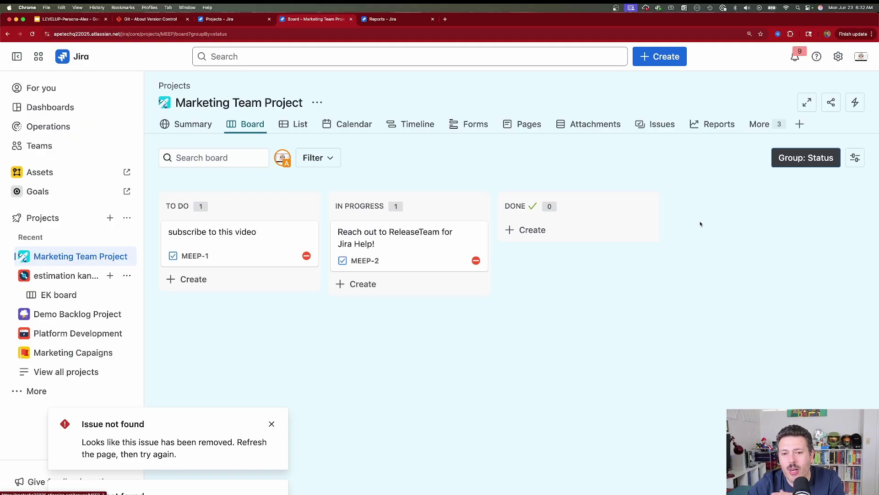
# Add a subtask named "seriously, subscribe" to the "subscribe to this video" task
pyautogui.click(239, 245)
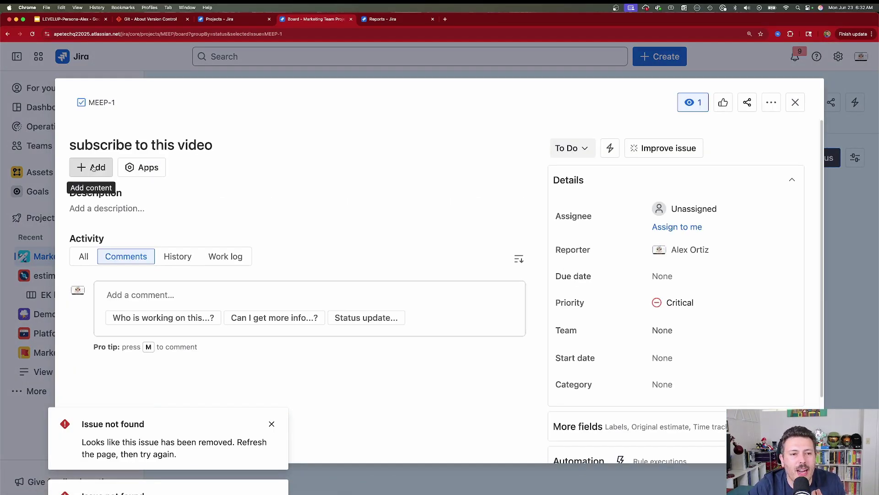
pyautogui.click(93, 167)
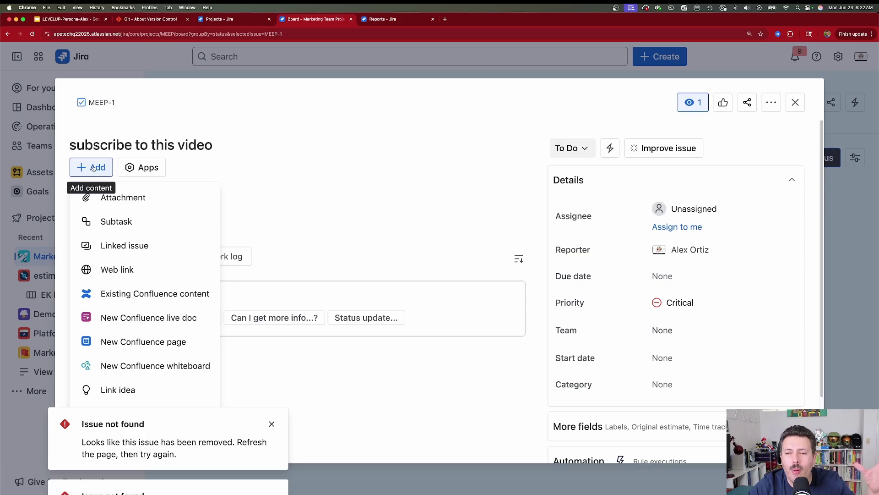
pyautogui.click(117, 221)
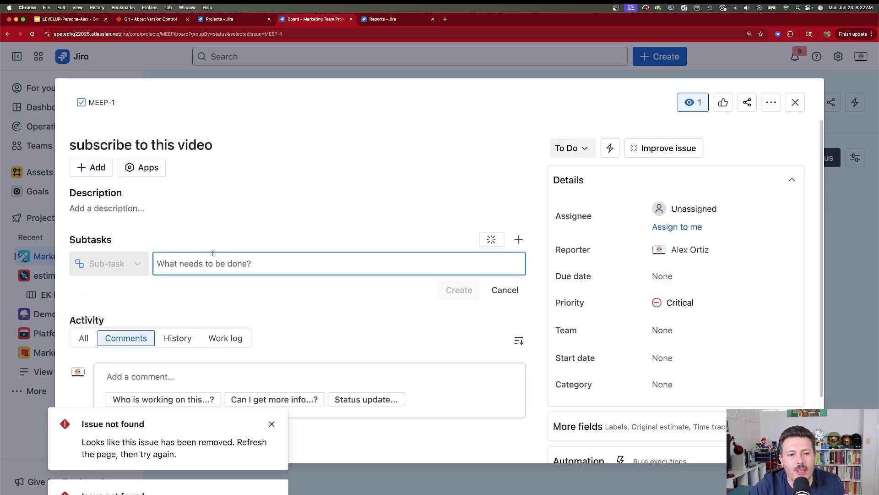
pyautogui.write('ser')
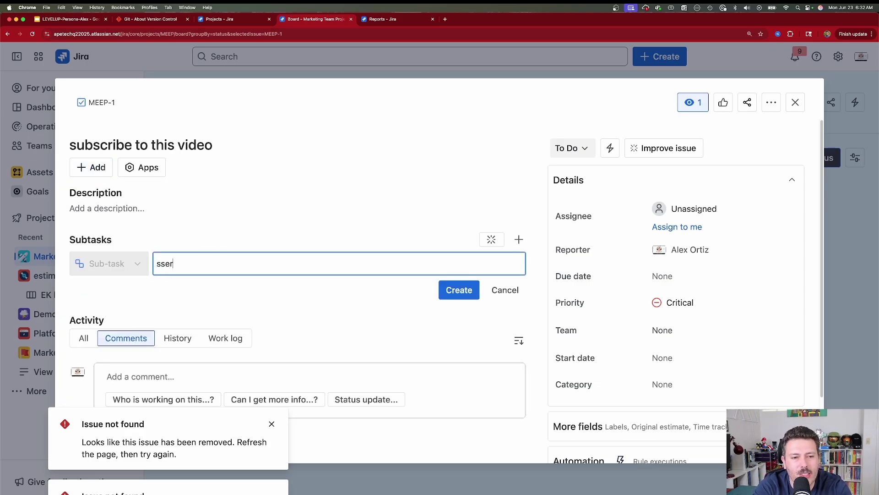
pyautogui.write('iously, subscribe')
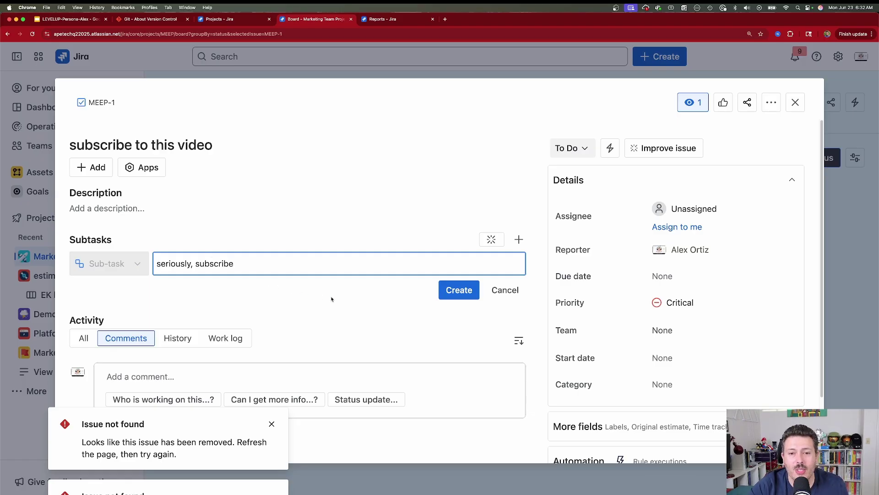
pyautogui.press('Return')
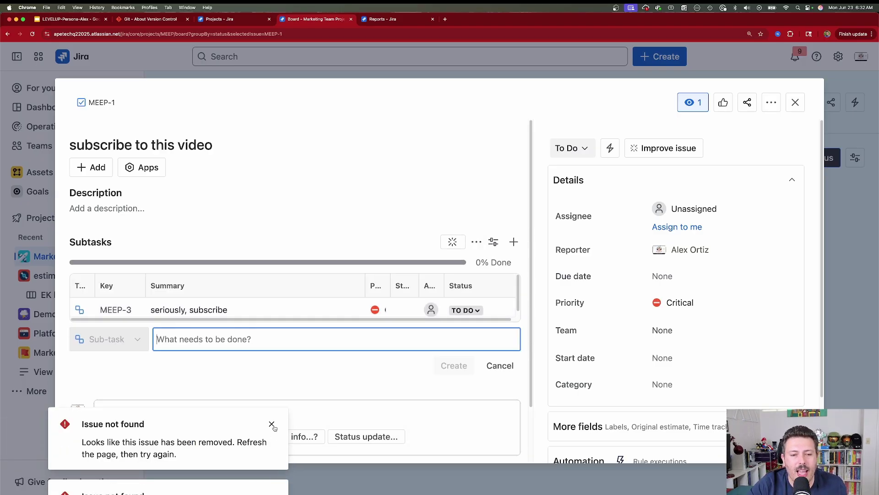
# Close the "subscribe to this video" task and expand its subtasks on the board and in the project's List view
pyautogui.click(272, 424)
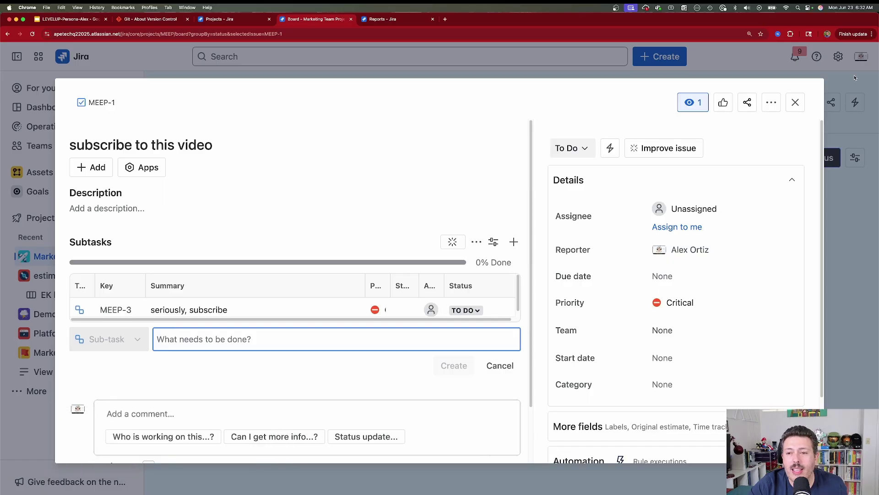
pyautogui.click(794, 102)
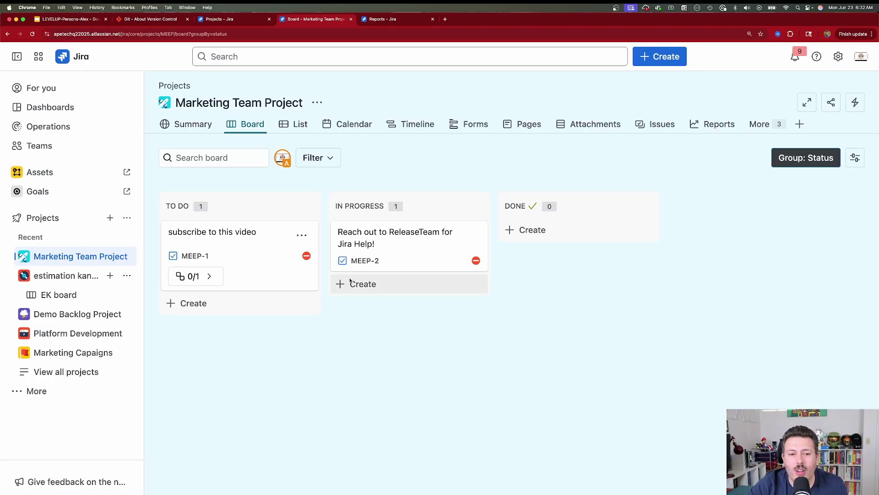
pyautogui.click(200, 277)
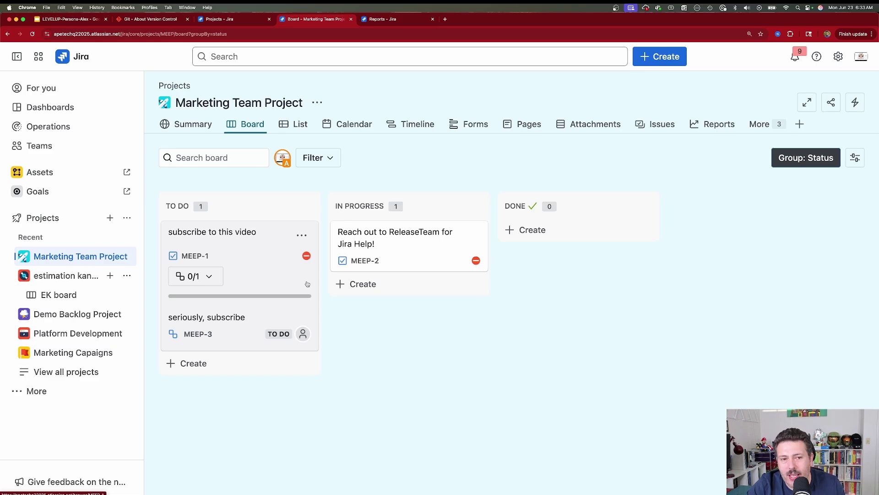
pyautogui.click(297, 123)
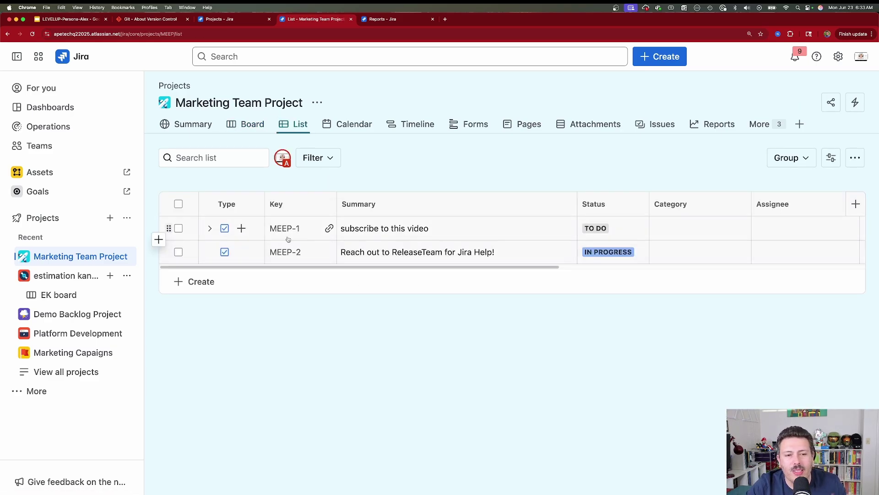
pyautogui.click(209, 228)
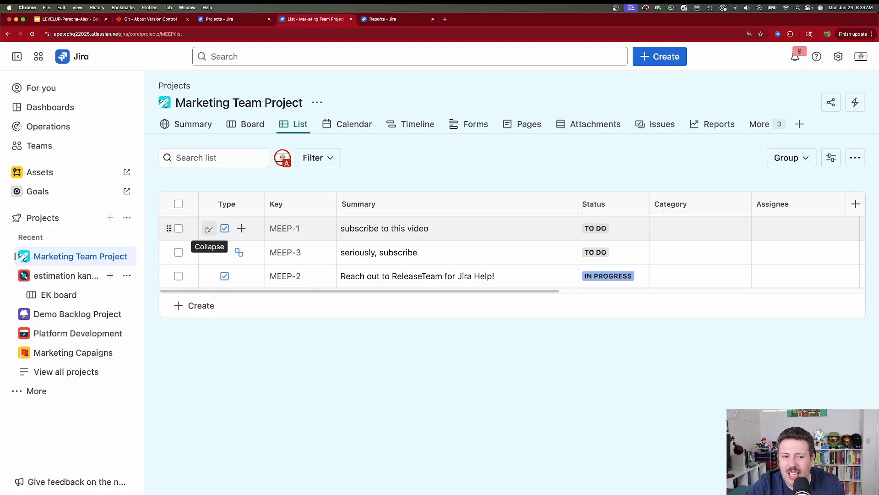
# Add a task named "subscribe for reals." to the project calendar, spanning June 17 to June 20, 2025
pyautogui.click(359, 125)
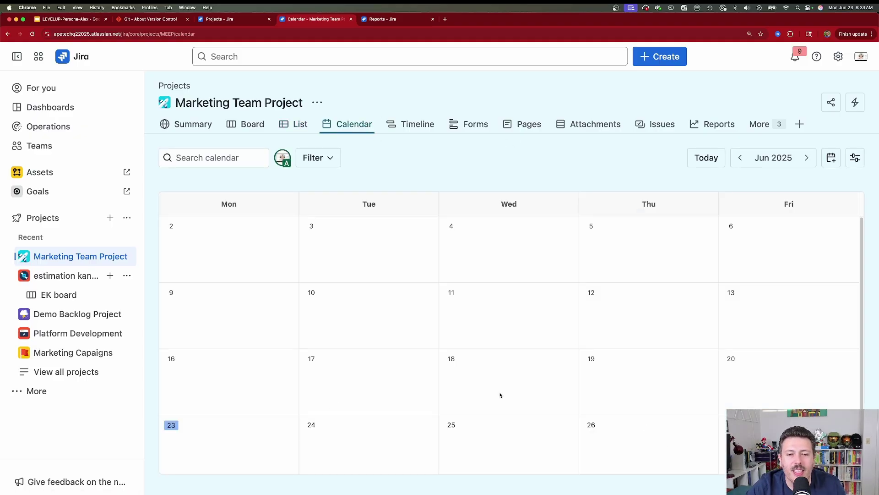
pyautogui.moveTo(297, 376)
pyautogui.mouseDown()
pyautogui.moveTo(807, 367)
pyautogui.moveTo(363, 365)
pyautogui.moveTo(760, 368)
pyautogui.mouseUp()
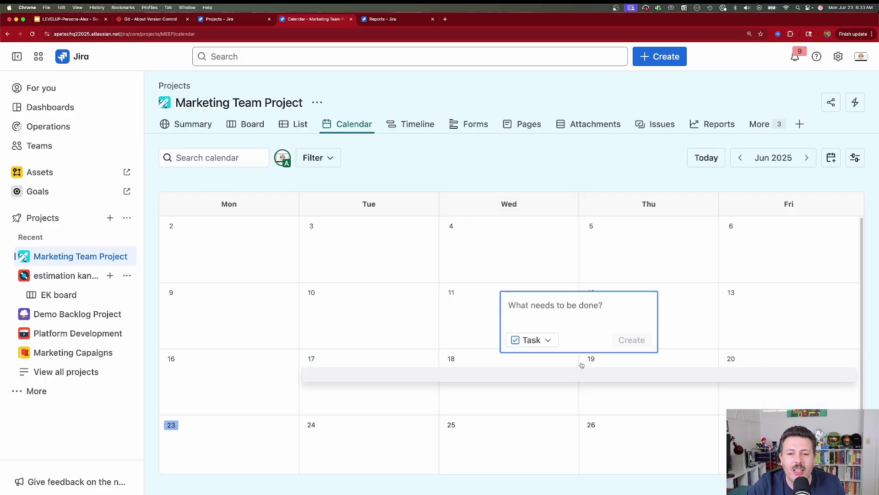
pyautogui.write('se')
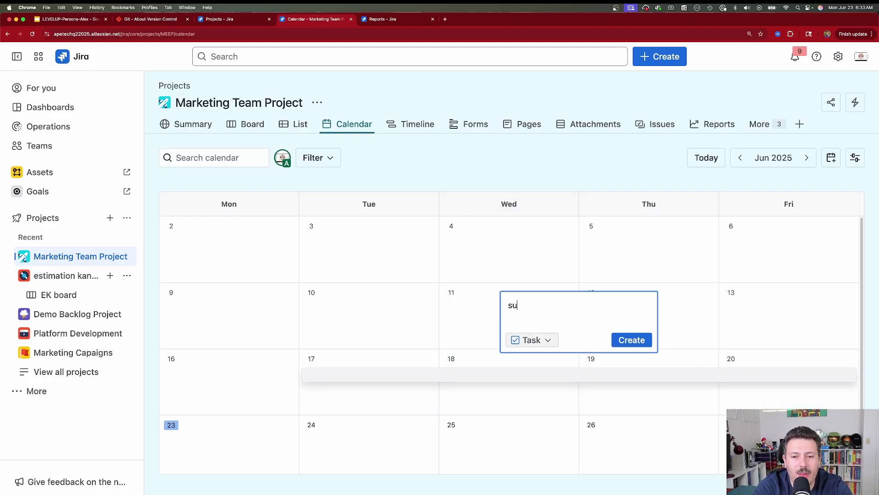
pyautogui.write('bscribe for re')
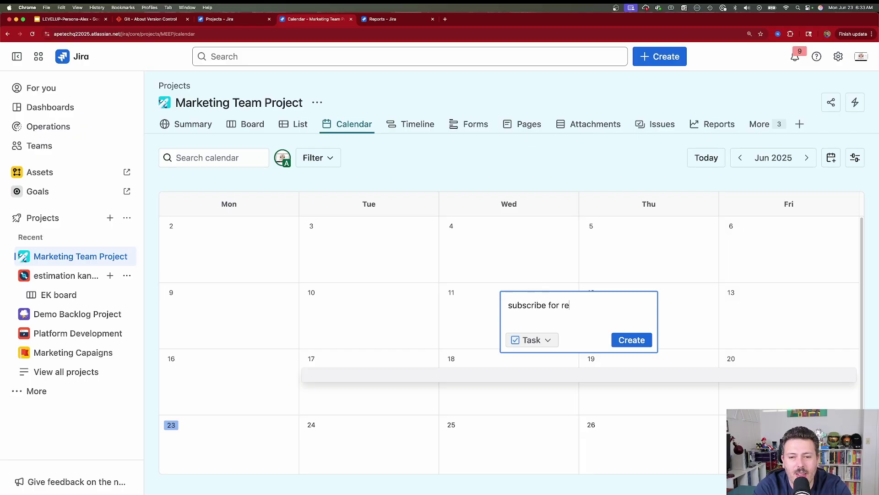
pyautogui.write('als.')
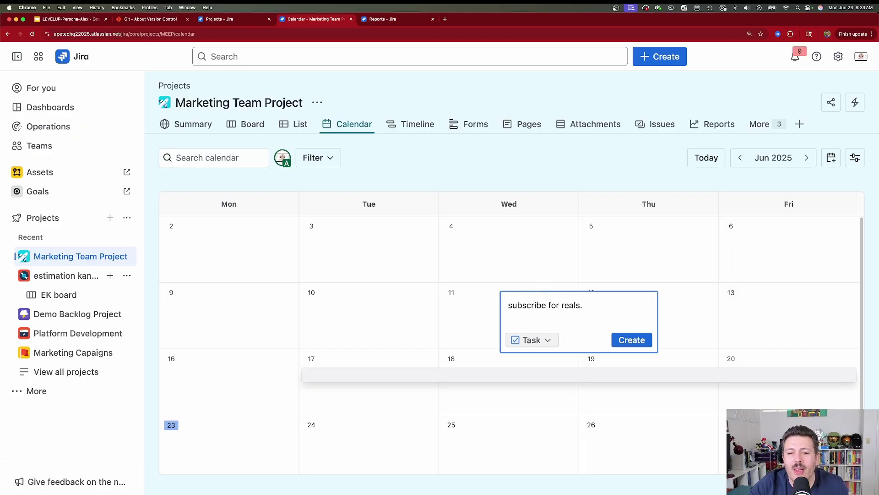
pyautogui.click(631, 341)
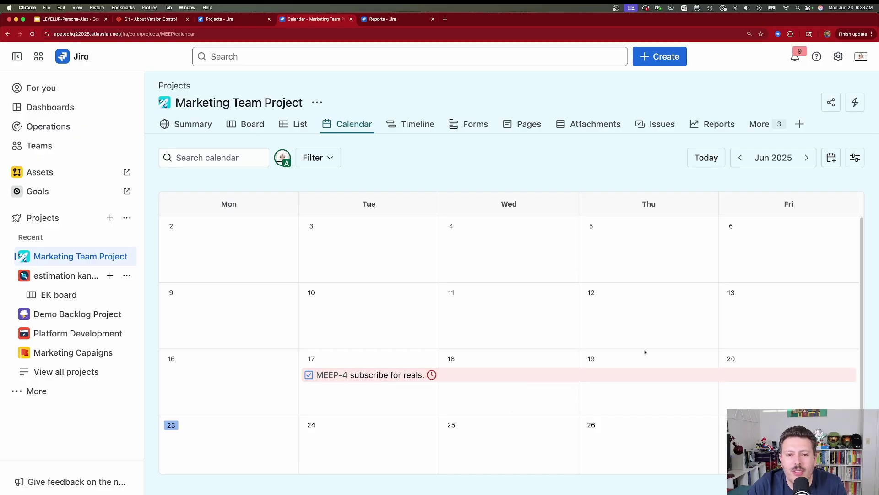
# Review the project's Timeline, Forms, Pages, Attachments, Issues and Reports views in turn
pyautogui.click(416, 124)
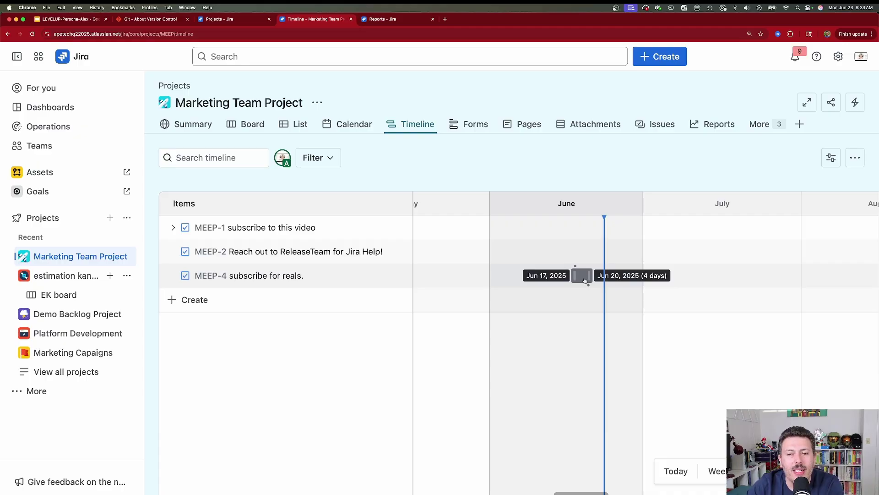
pyautogui.click(476, 125)
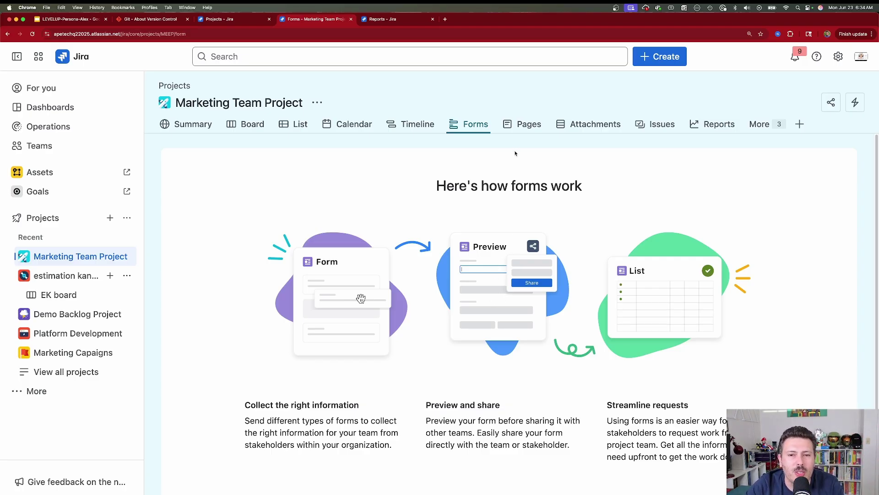
pyautogui.click(527, 124)
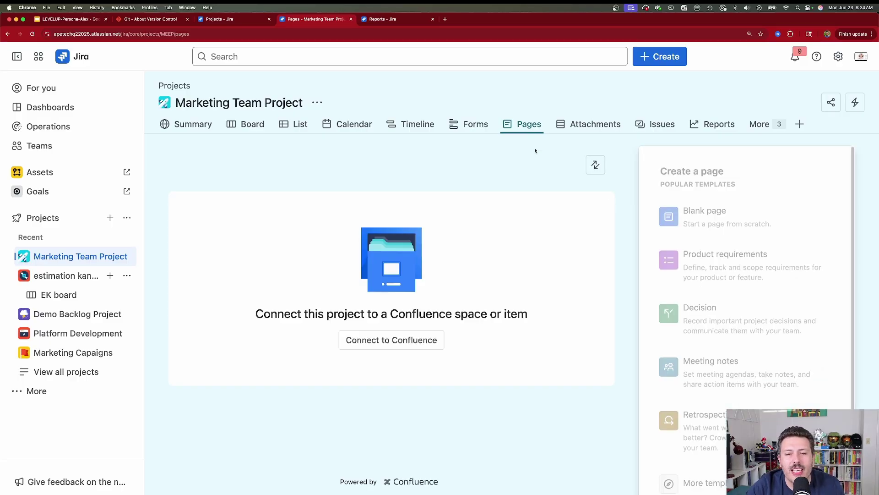
pyautogui.click(593, 124)
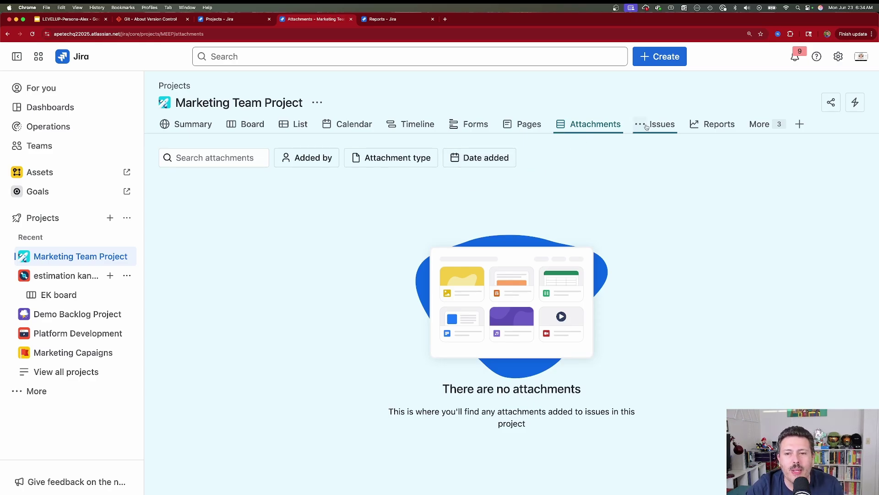
pyautogui.click(665, 124)
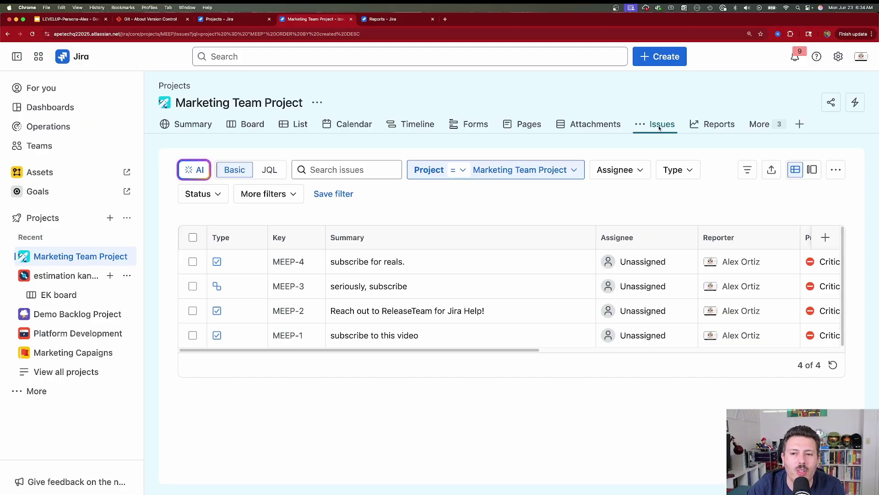
pyautogui.click(711, 127)
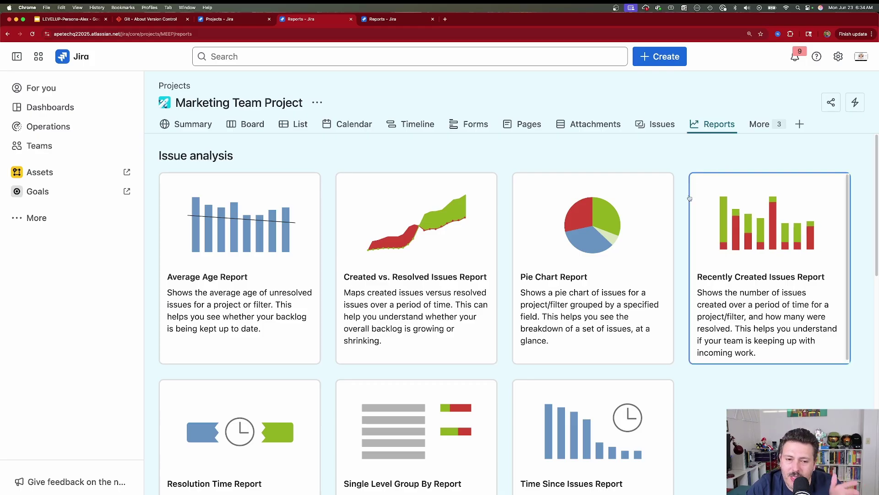
# Examine the project's additional views, including Components, Archived issues and Shortcuts, and check which further views can be added to its navigation
pyautogui.click(758, 127)
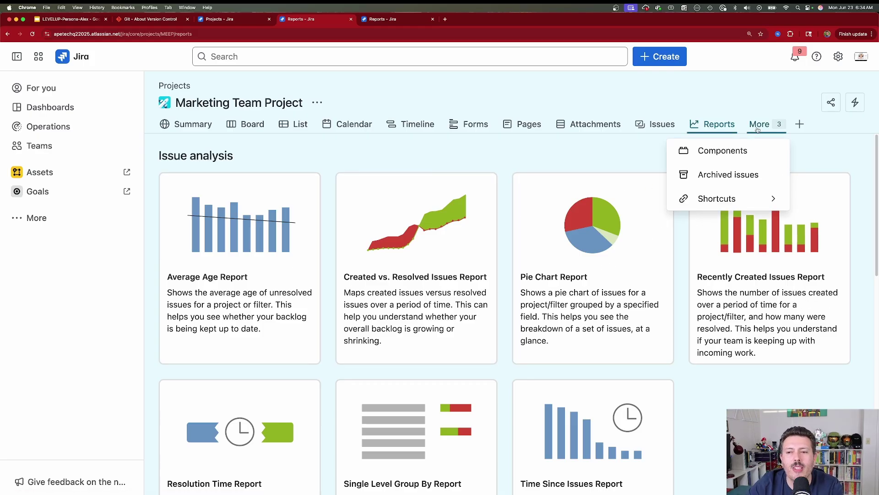
pyautogui.click(743, 155)
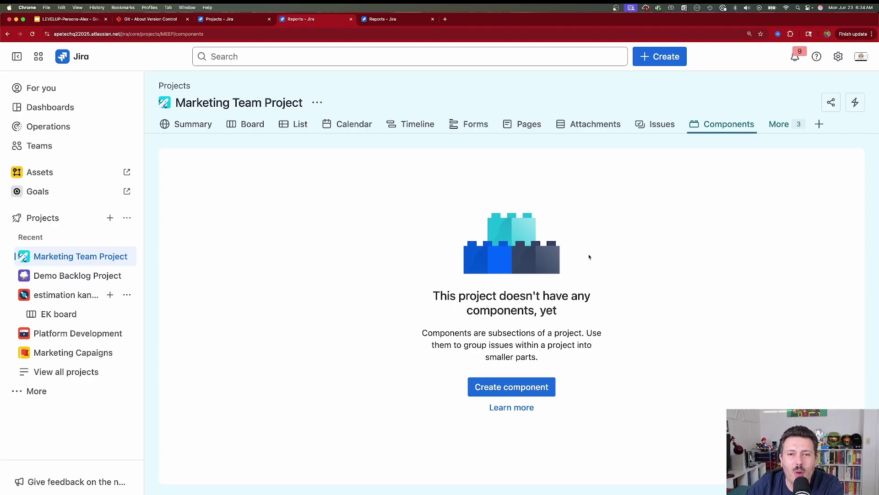
pyautogui.click(779, 124)
pyautogui.click(750, 174)
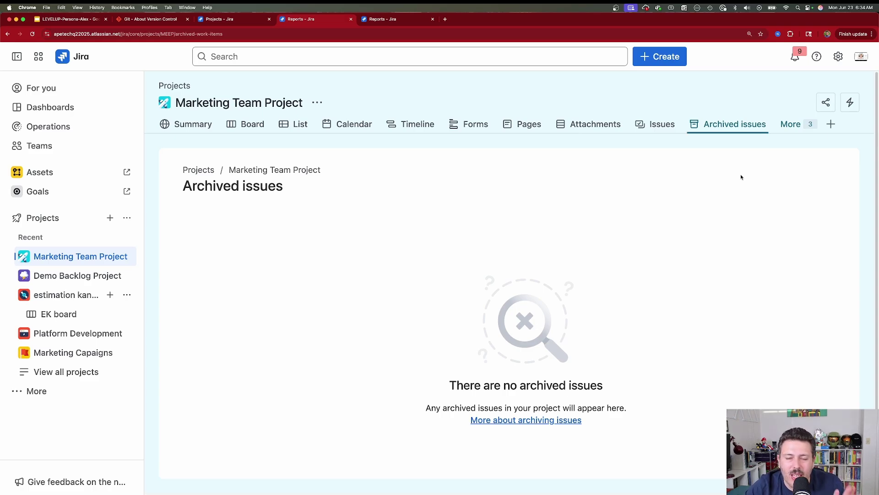
pyautogui.click(806, 122)
pyautogui.moveTo(752, 204)
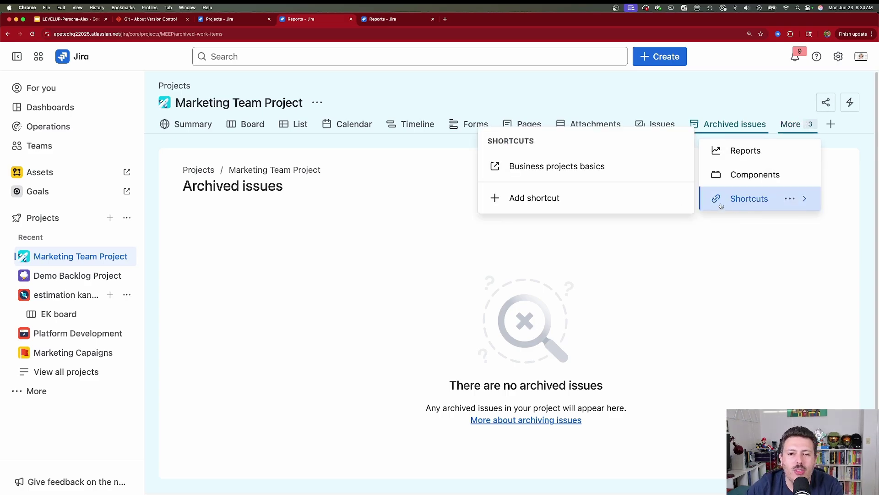
pyautogui.click(746, 229)
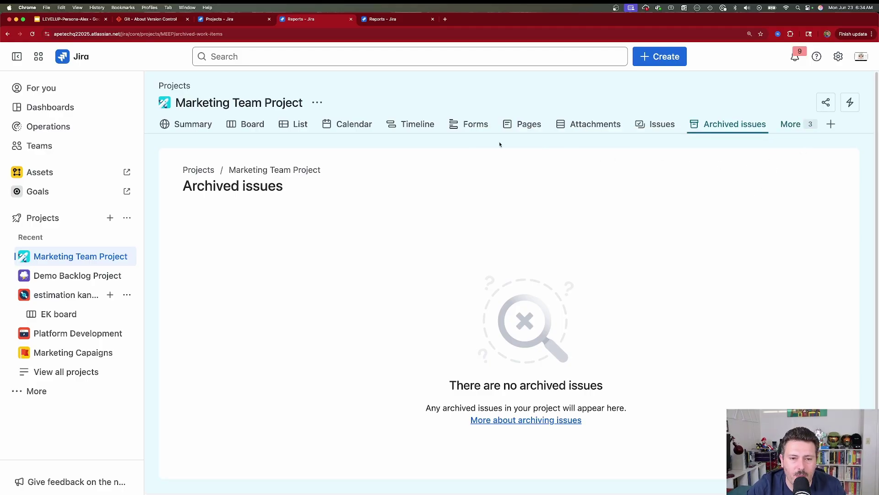
pyautogui.click(831, 124)
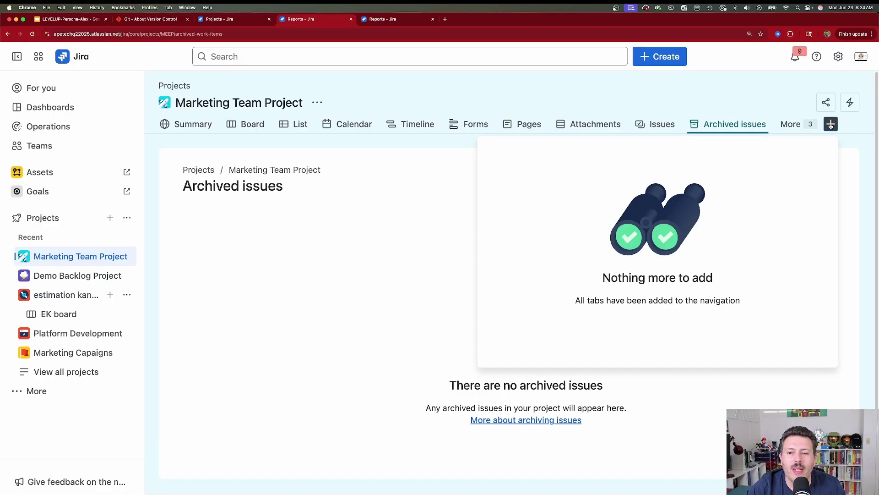
pyautogui.click(831, 124)
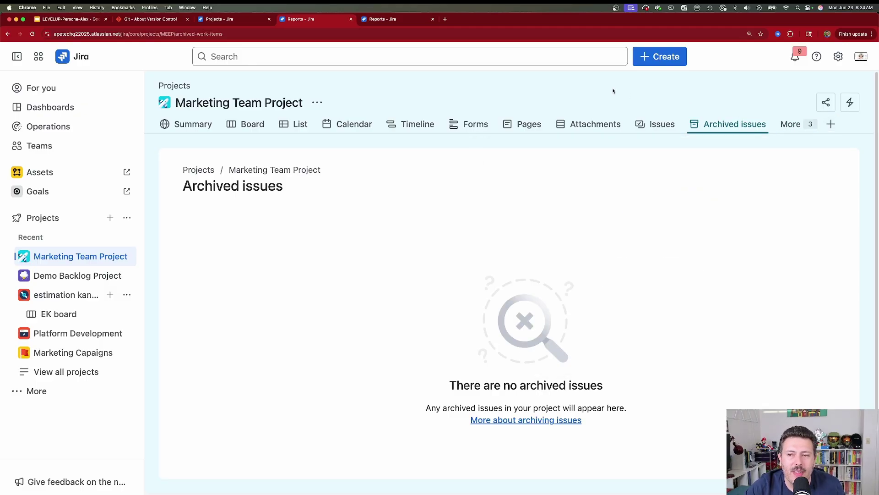